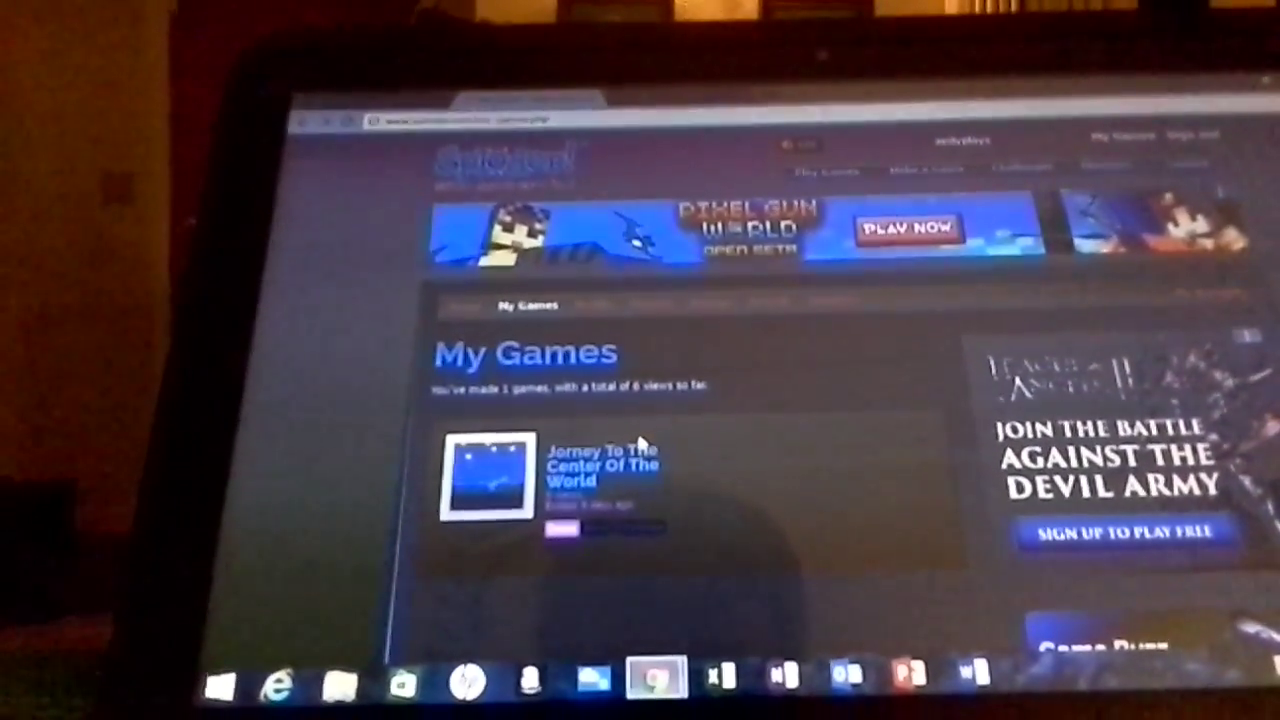
Open the 'Jorney To The Center Of The World' game page from My Games.
left_click(600, 450)
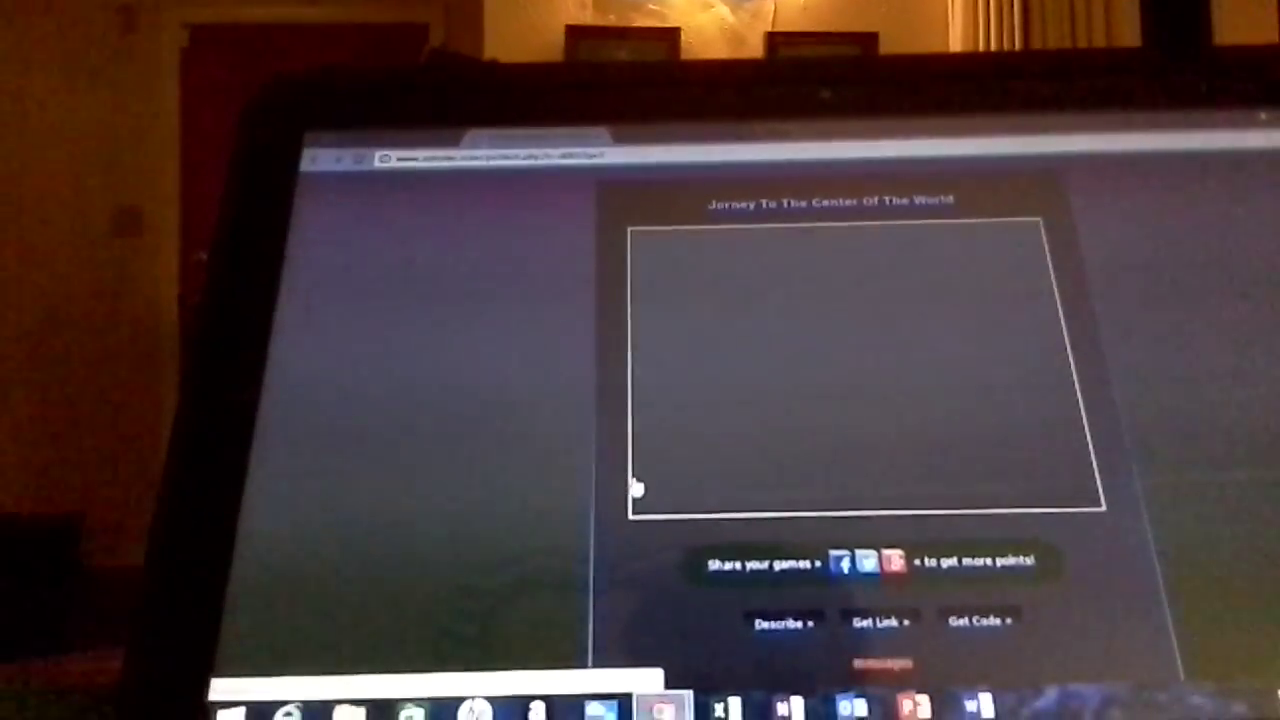